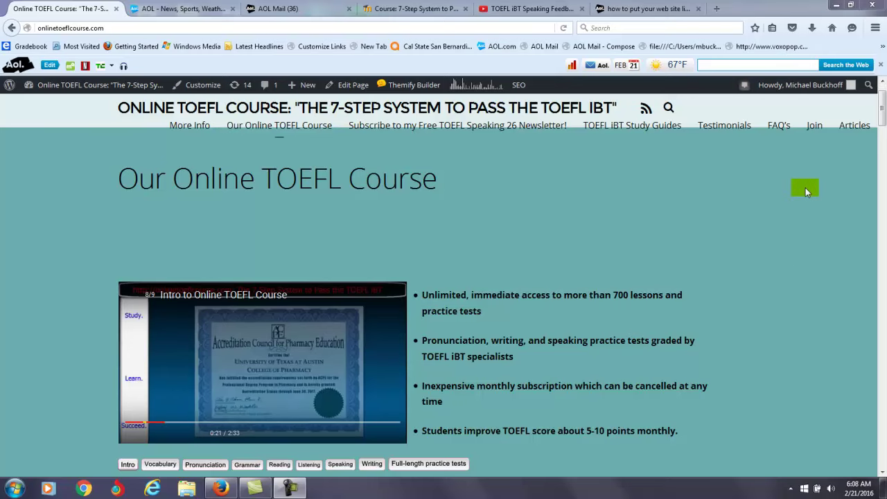
Scroll the Online TOEFL Course page down to its 1,932 Comments section
scroll(787, 258, "down", 5)
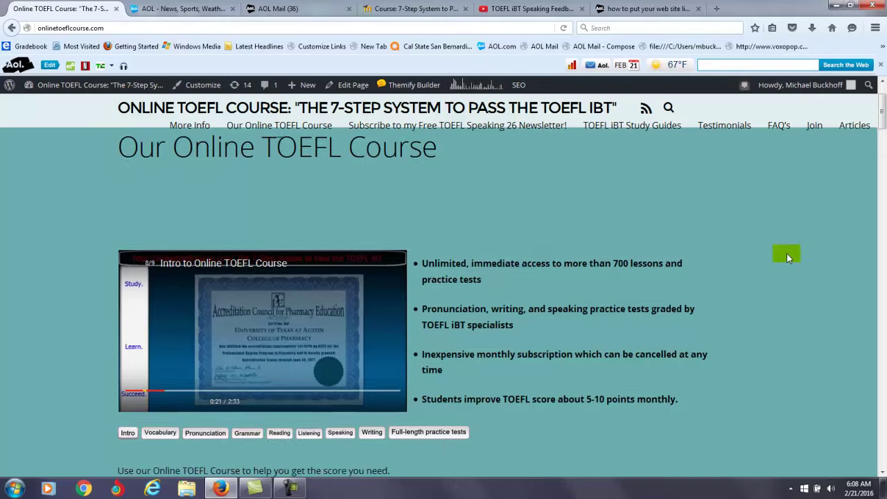
scroll(787, 258, "down", 10)
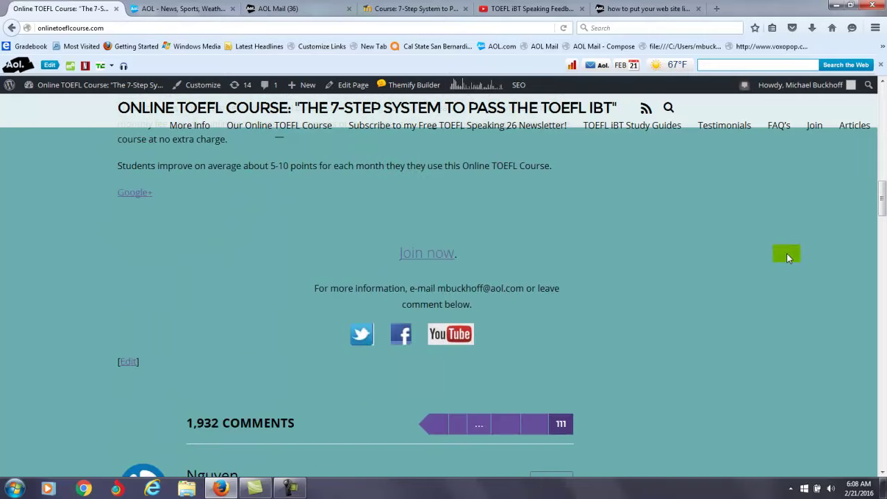
scroll(787, 258, "down", 5)
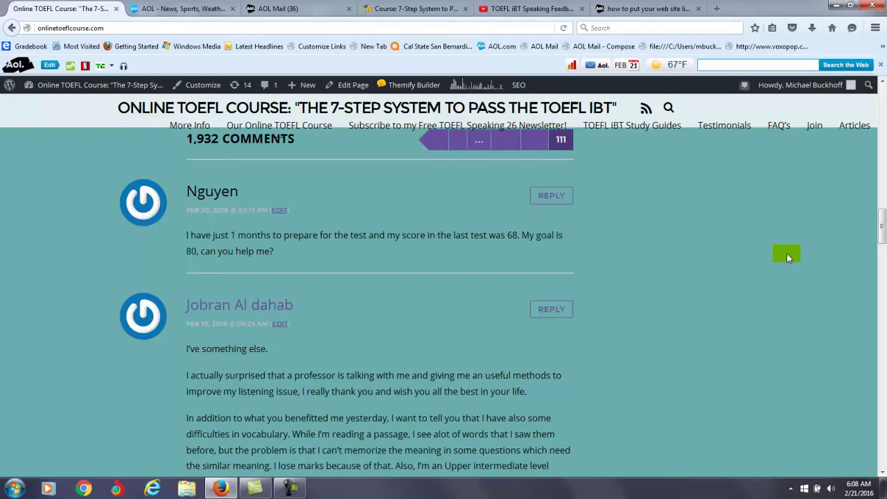
scroll(786, 257, "up", 1)
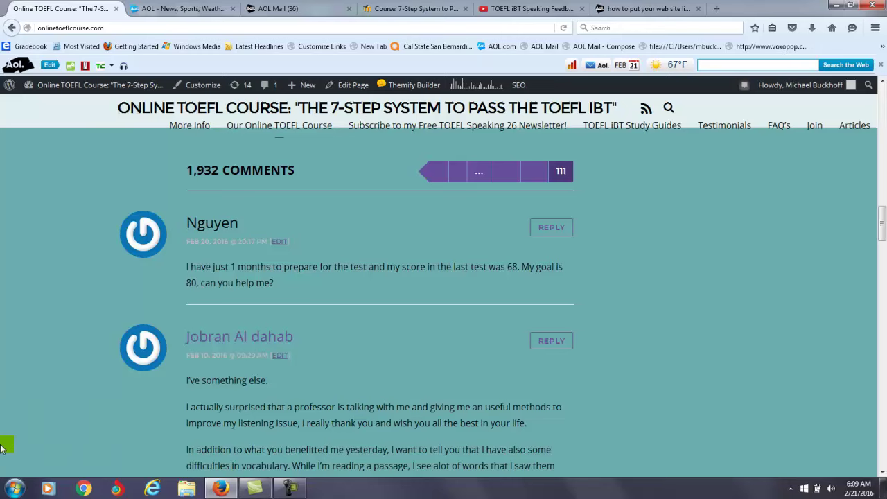
Launch WordPad from the Start menu and add a blank line at the top of the new document
left_click(15, 490)
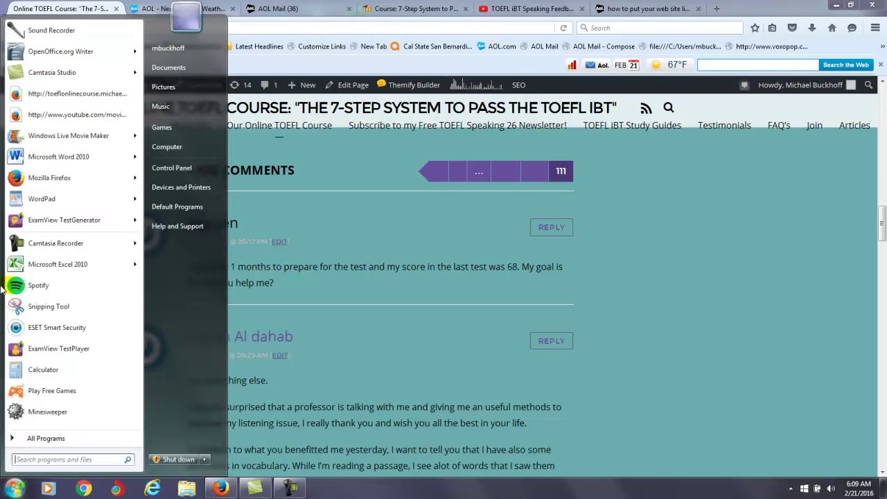
left_click(33, 205)
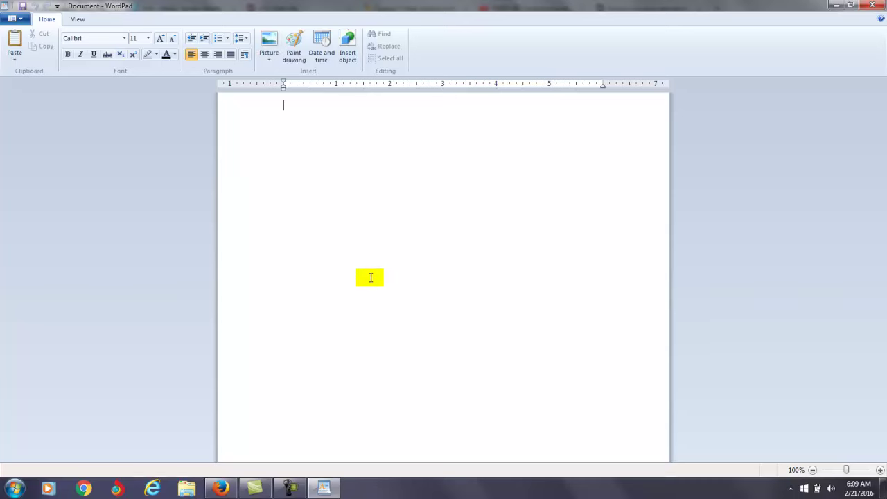
left_click(406, 254)
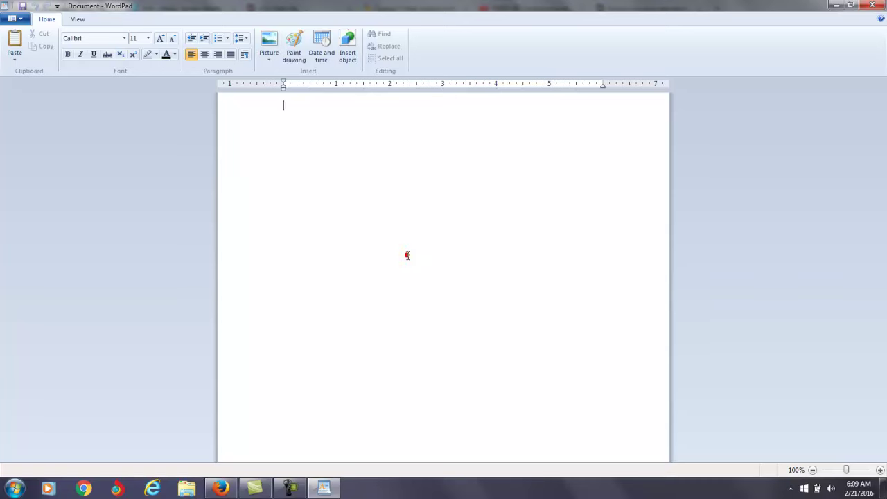
key("Return")
key("Return")
key("Return")
key("Return")
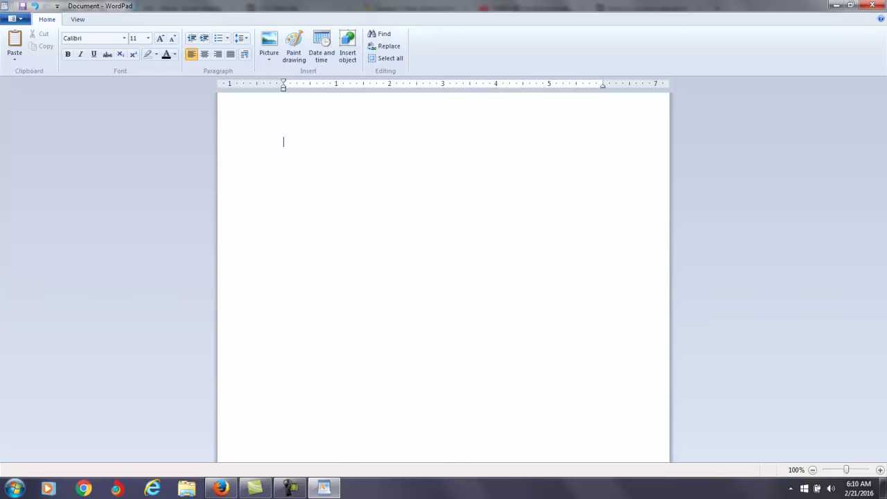
Type the heading '60% of your time' and set it to 28-point font size
type("60% of your time")
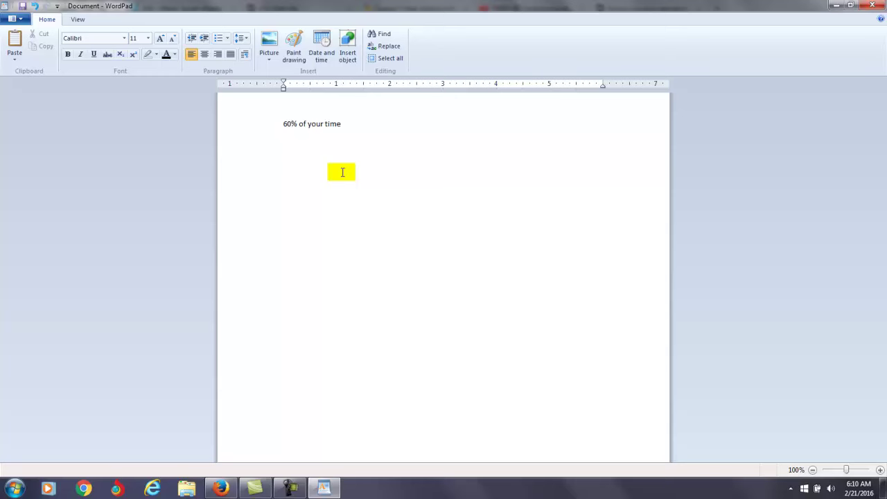
left_click(284, 123)
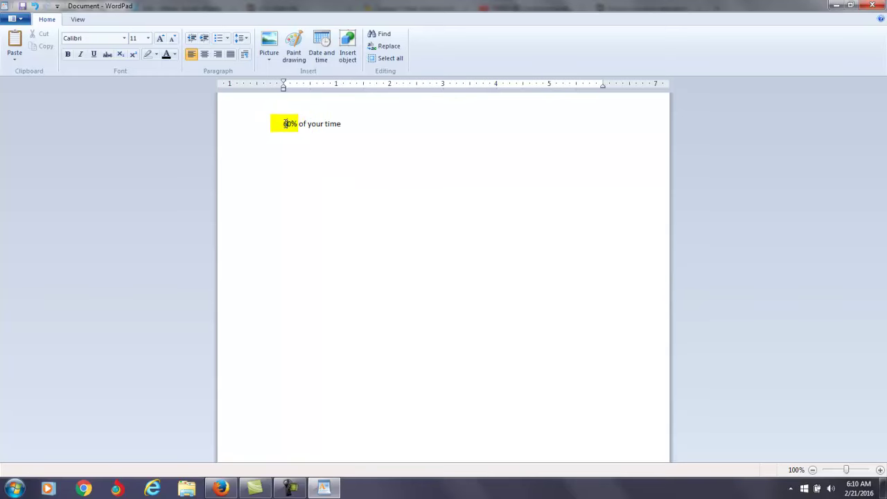
left_click(283, 123)
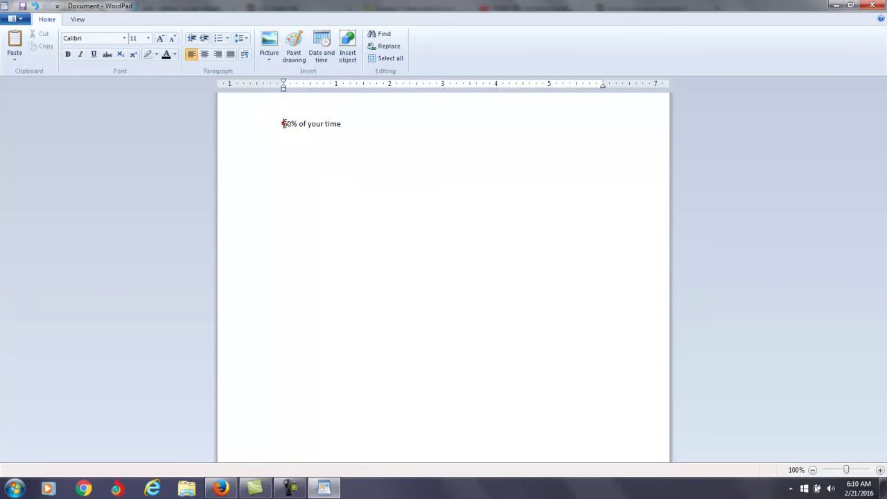
left_click(345, 124, "shift")
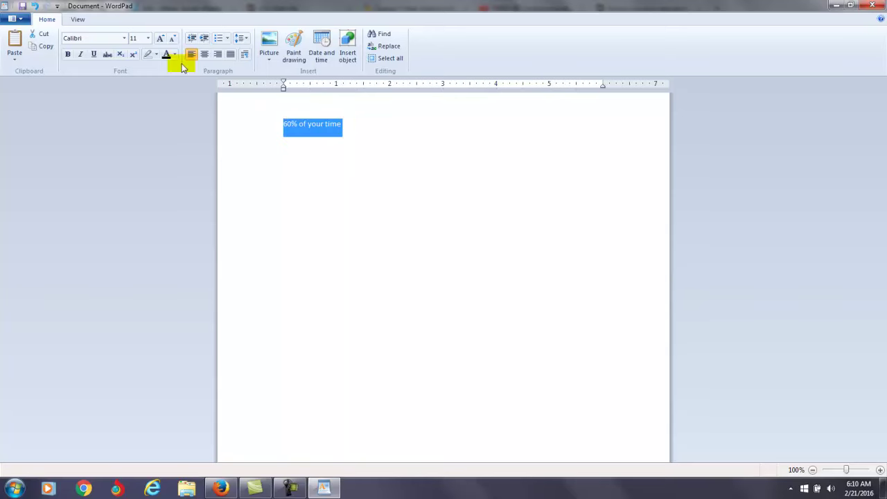
left_click(148, 38)
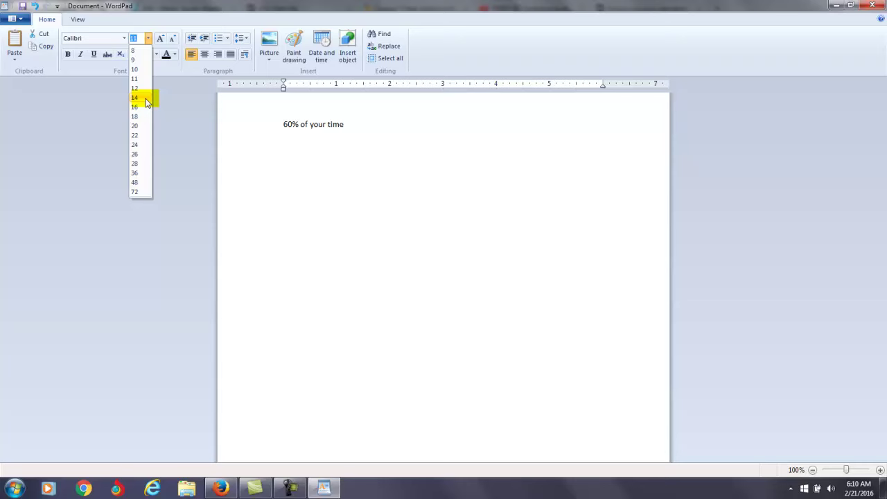
left_click(151, 164)
left_click(433, 138)
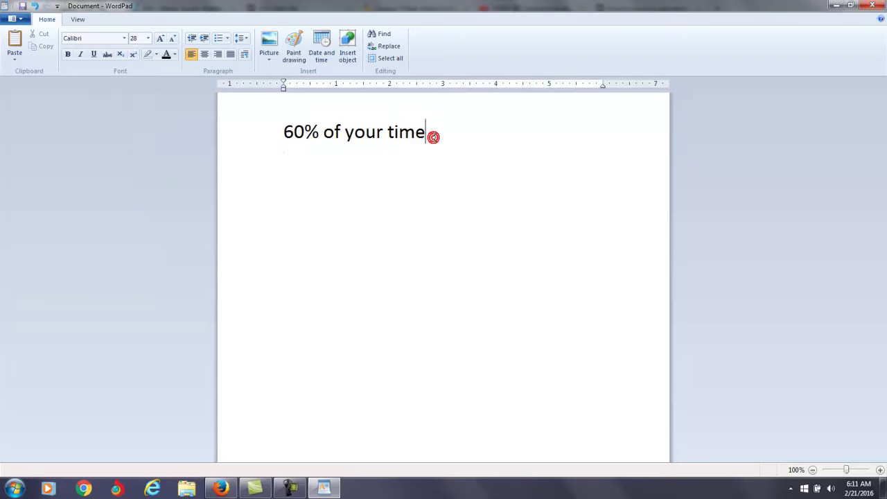
Type items '1. Read 45 mins', '2. Listen 45 mins' and '3. Note-taking' under the heading
key("Return")
type("1. Read")
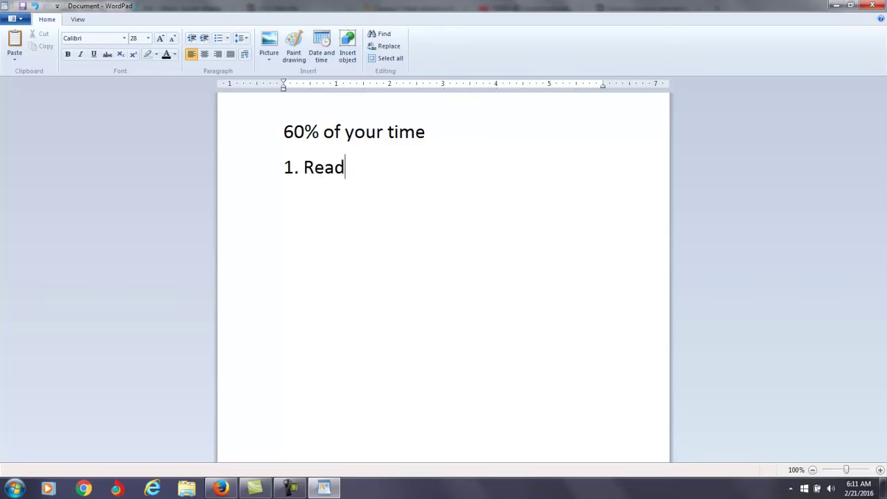
type(" 45 min")
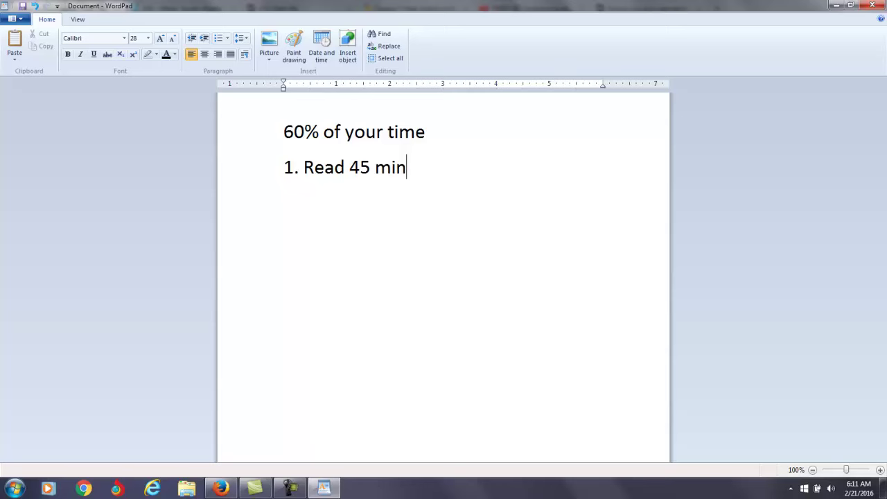
type("s")
key("Return")
type("2. Listen")
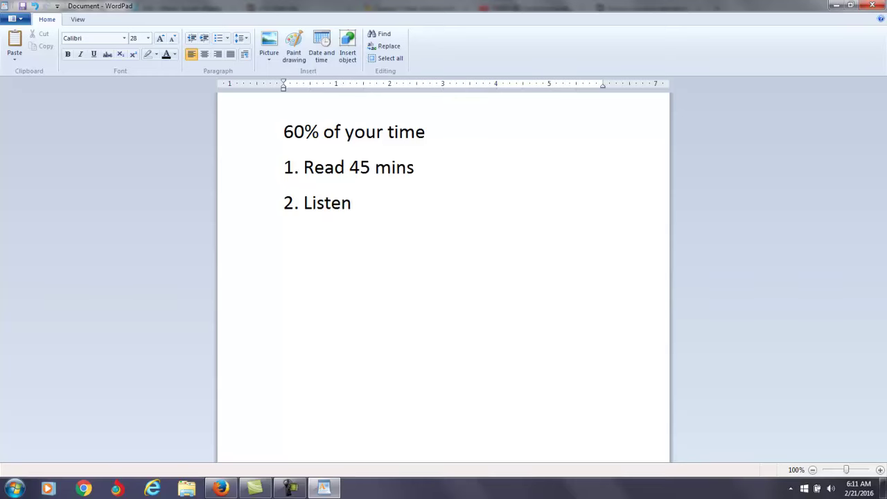
type(" 45 mins")
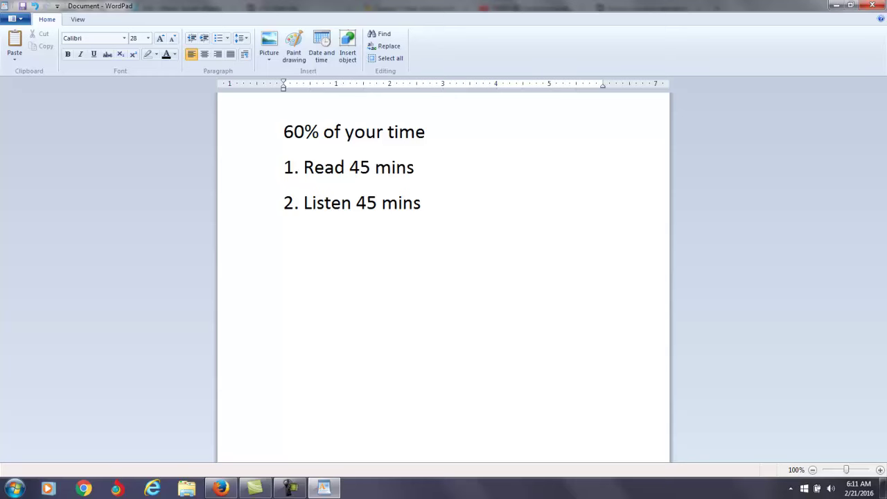
key("Return")
type("3. Note-ta")
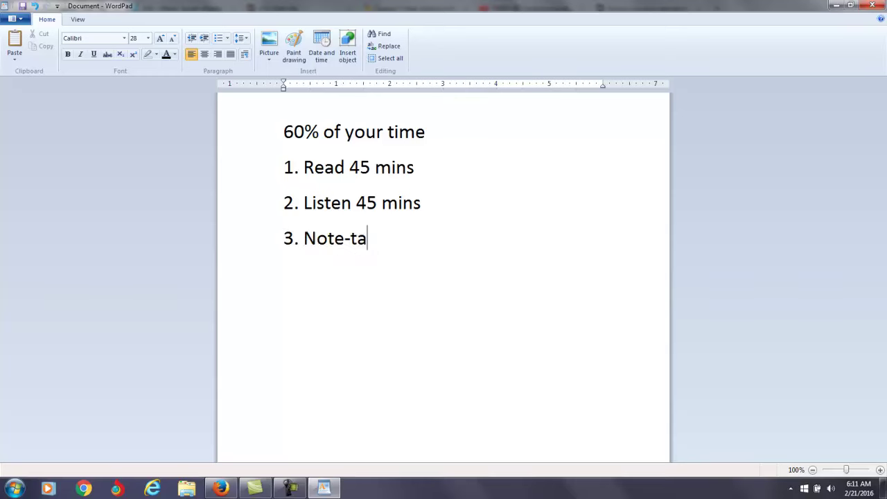
type("king")
key("Return")
Add item '4. Write three 250 summaries' below Note-taking
left_click(301, 167)
left_click(302, 203)
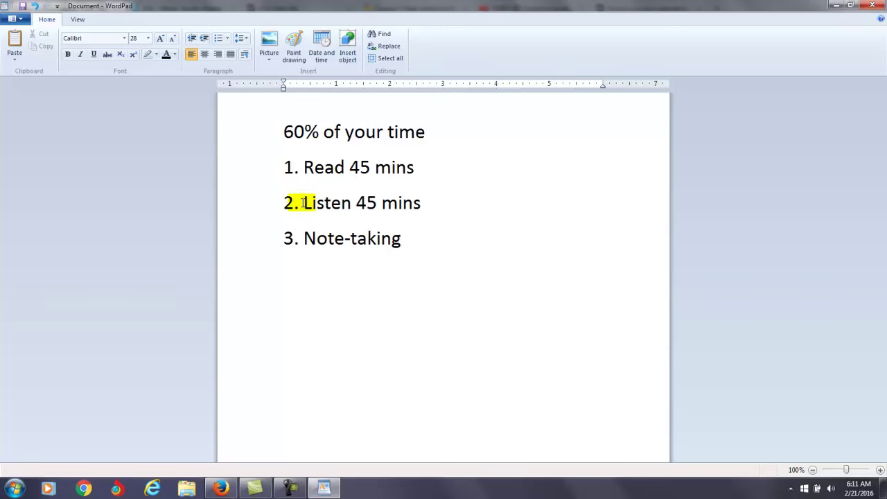
left_click(405, 248)
key("Return")
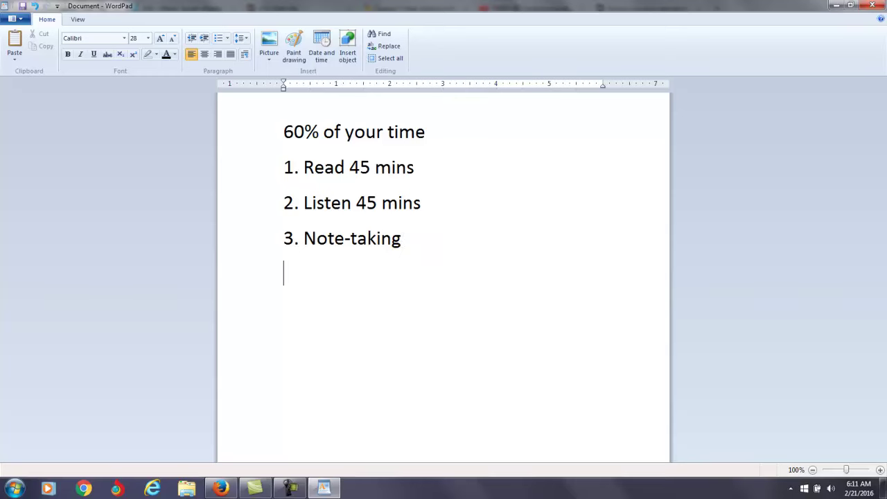
type("4. Write three ")
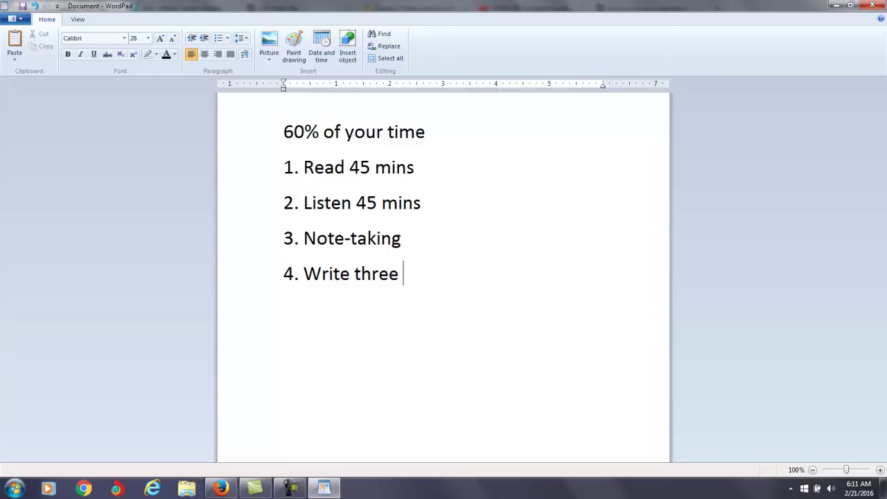
type("250 su")
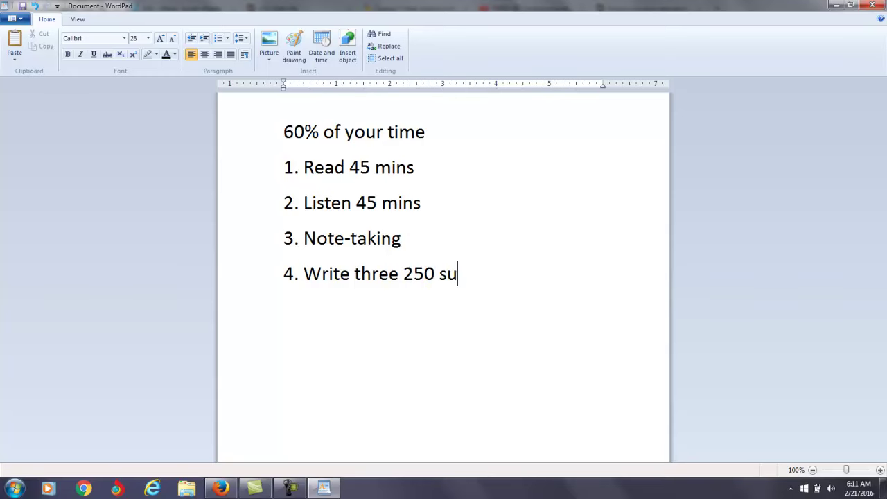
type("mmaries")
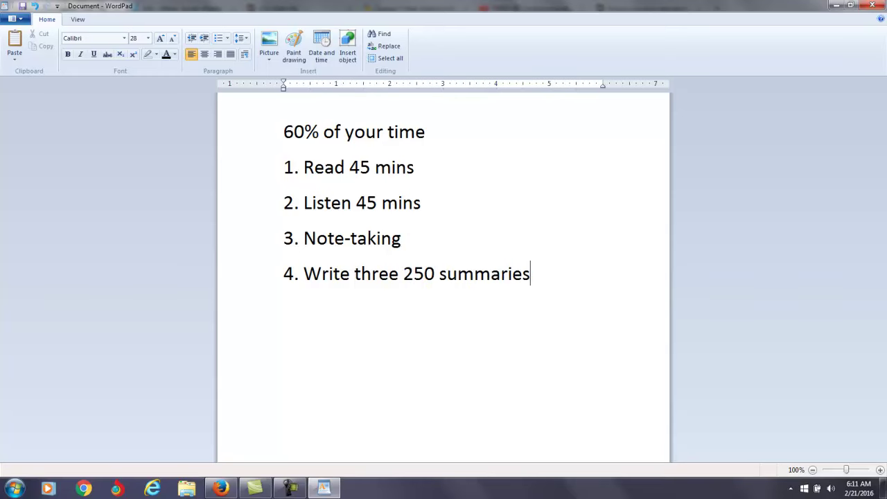
Type item '5. Give three 60-second oral summaries', fix typos, and start a new line beneath
key("Return")
type("5. Give ")
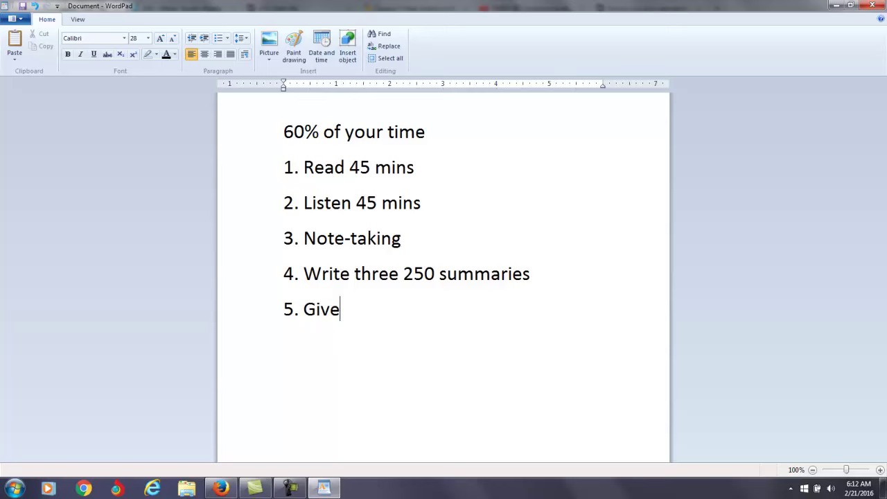
type("three")
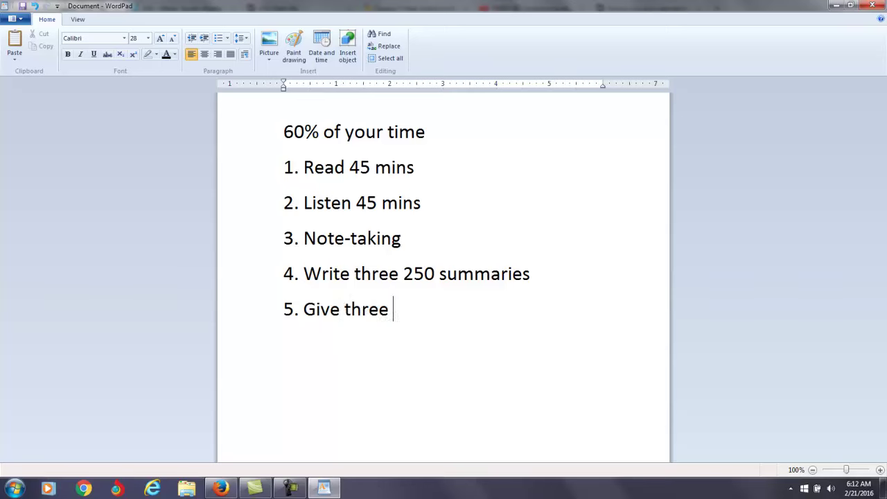
type(" 60-s")
type("econd ota")
key("BackSpace")
key("BackSpace")
type("r")
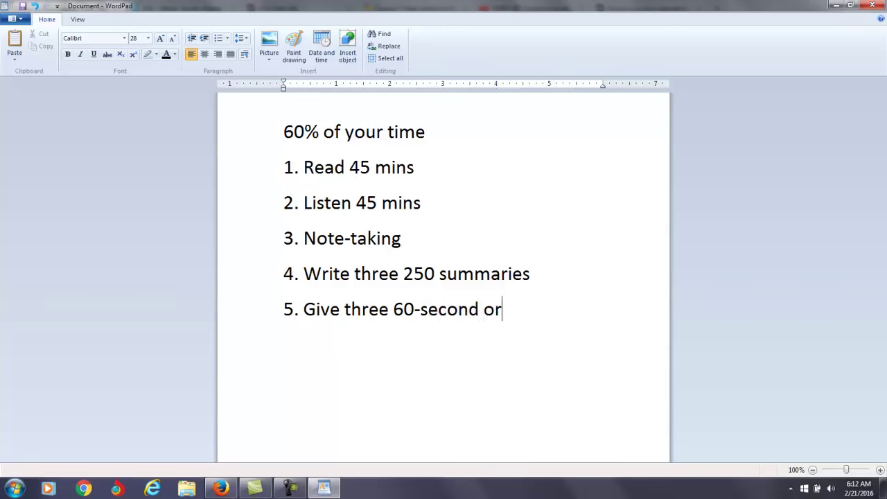
type("al siumm")
key("BackSpace")
key("BackSpace")
key("BackSpace")
key("BackSpace")
type("umm")
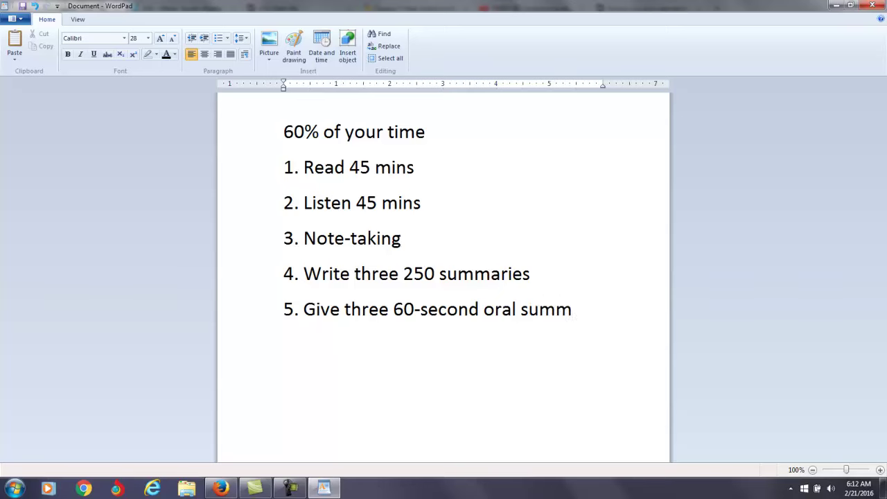
type("aries")
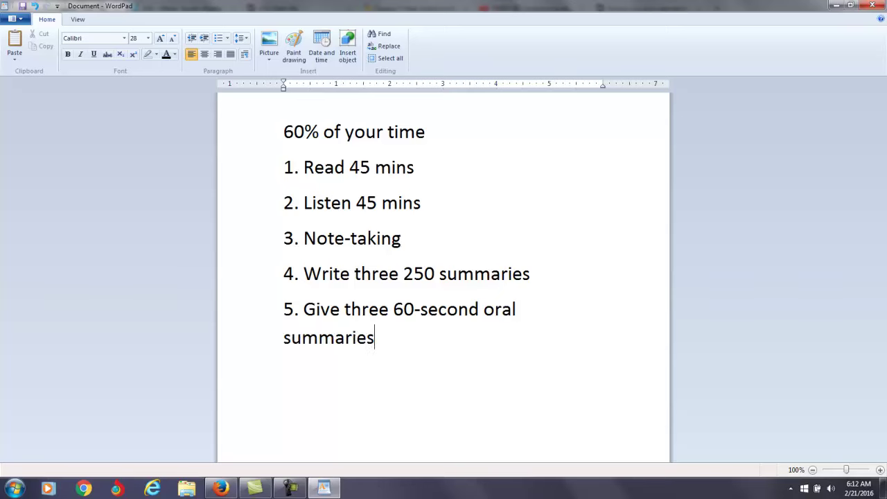
key("Return")
key("Return")
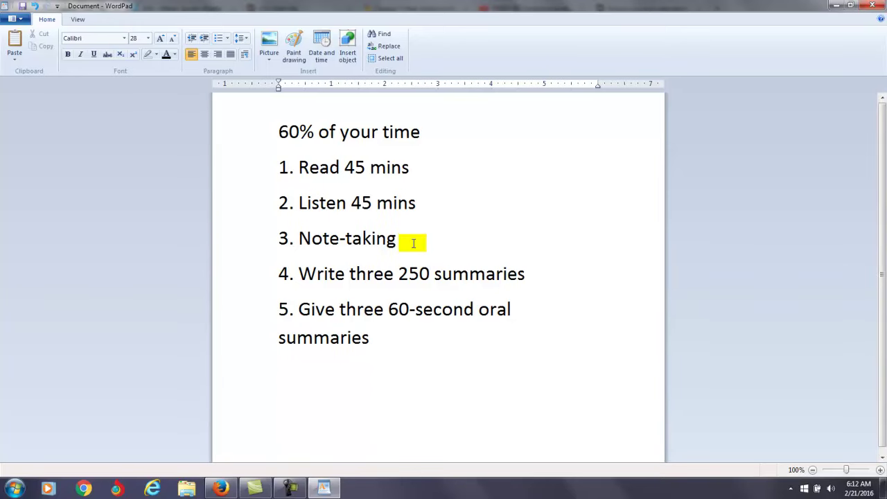
key("BackSpace")
Add a row of '=' signs as a divider, then item '6. Vocabulary, Pronunciation, Grammar'
type("============================")
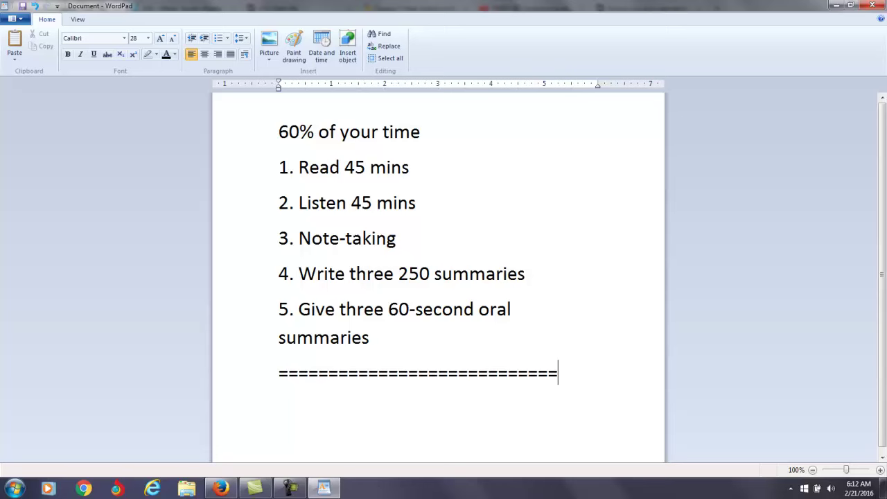
key("Return")
type("6")
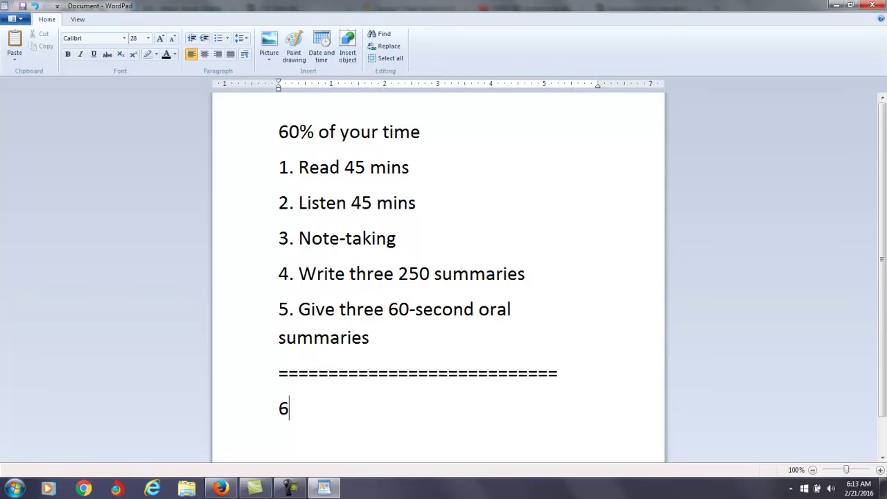
type(".")
type("Vocabulary, ")
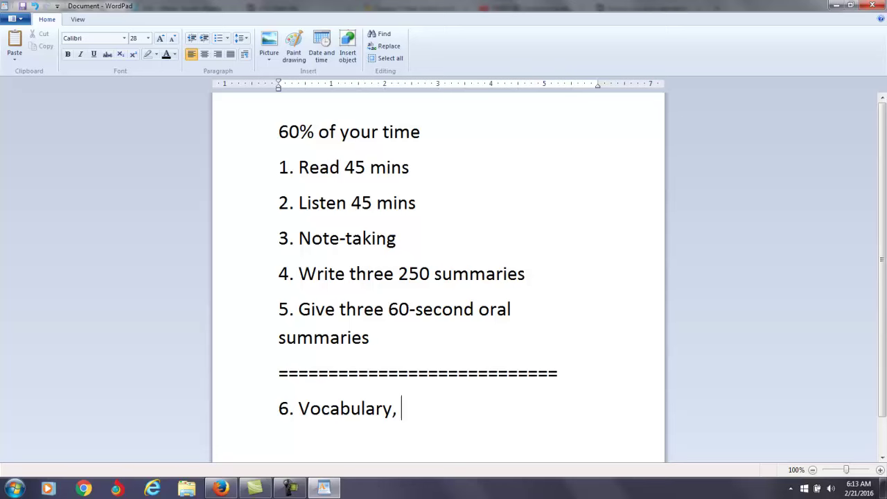
type("Pronuncaitio")
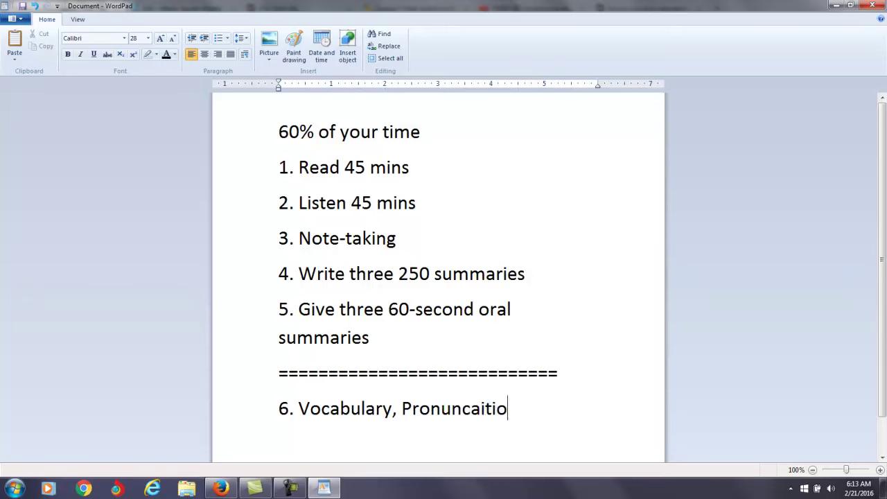
key("BackSpace")
key("BackSpace")
key("BackSpace")
key("BackSpace")
key("BackSpace")
type("iatio")
key("BackSpace")
key("BackSpace")
type("tion, Grammar")
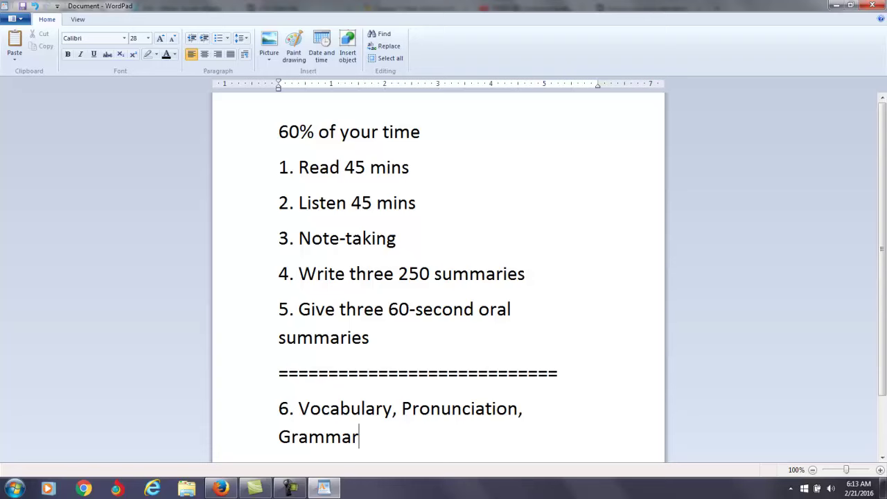
key("Return")
Type items '7. Listening and Reading Lessons' and '8. Speaking and Writing Lessons'
type("7. ")
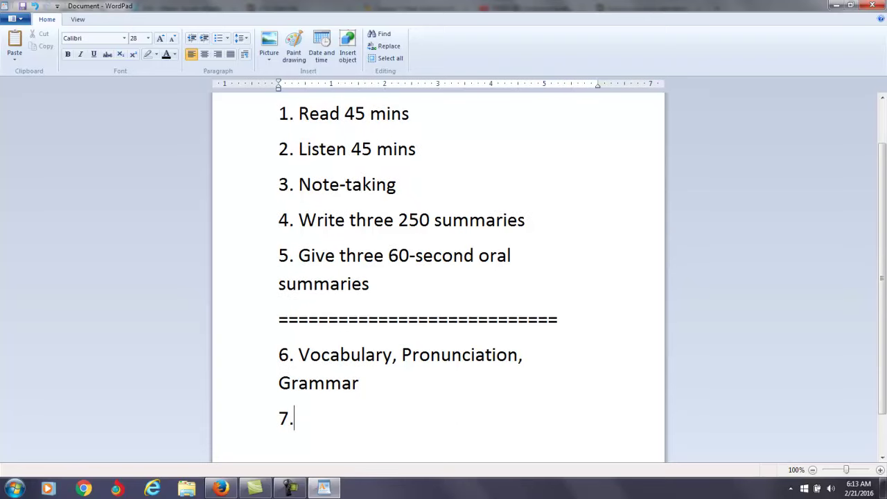
type("Listen")
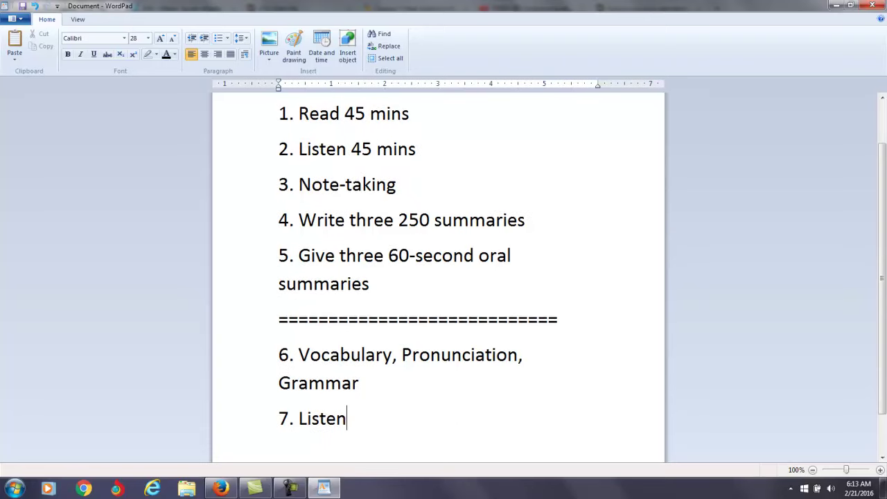
type("ing and Readin")
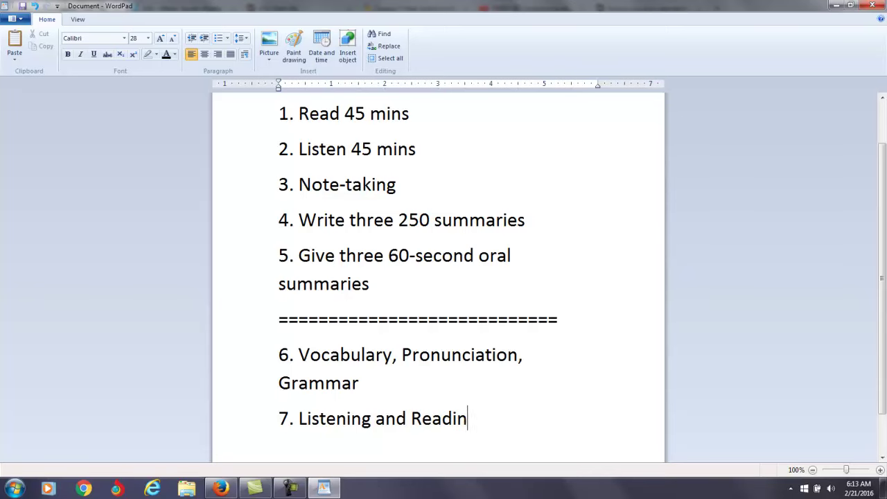
type("g Lessons")
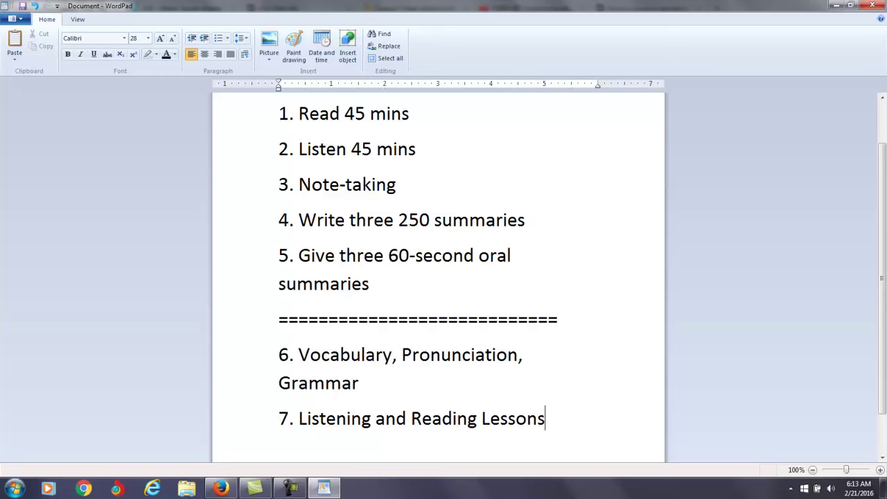
key("Return")
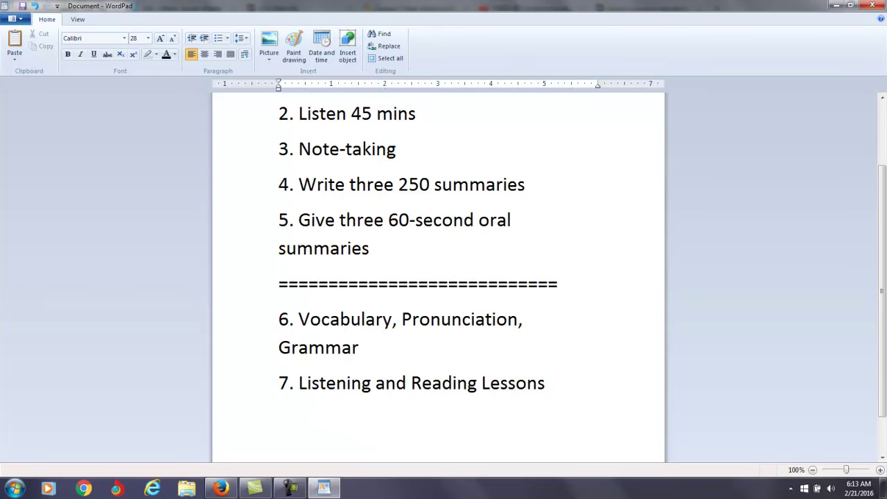
type("8. Spea")
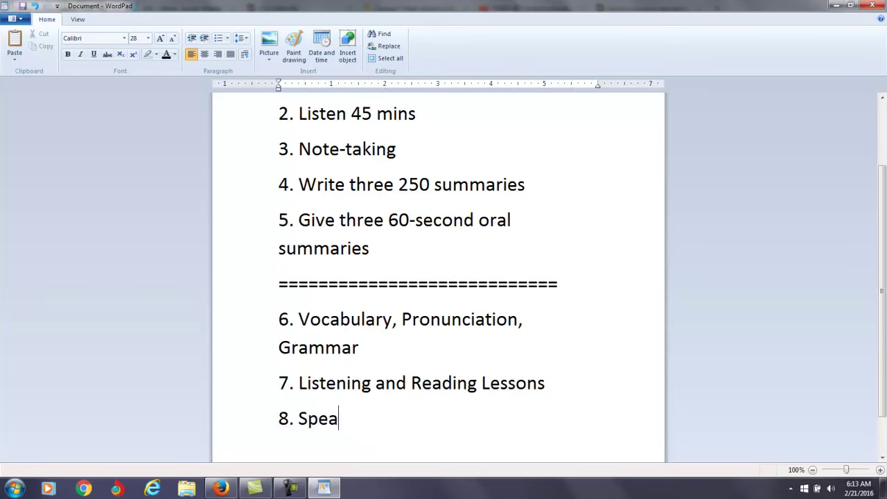
type("king and Wr")
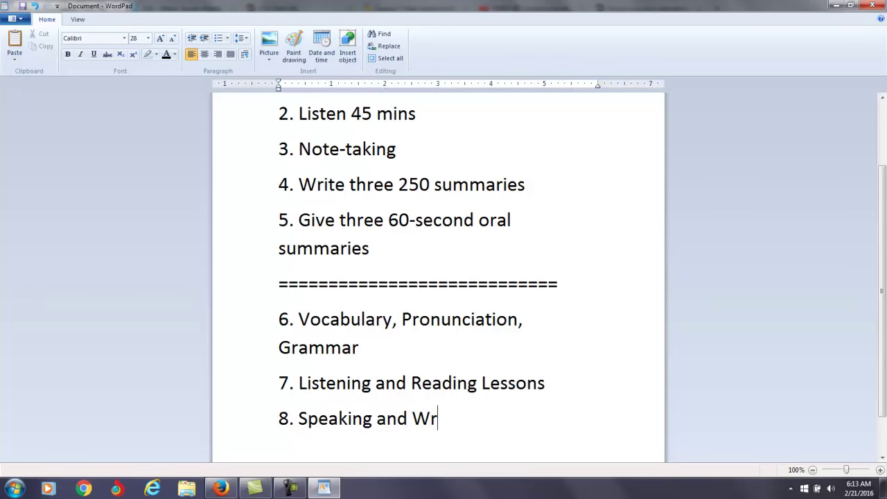
type("iting Lessons")
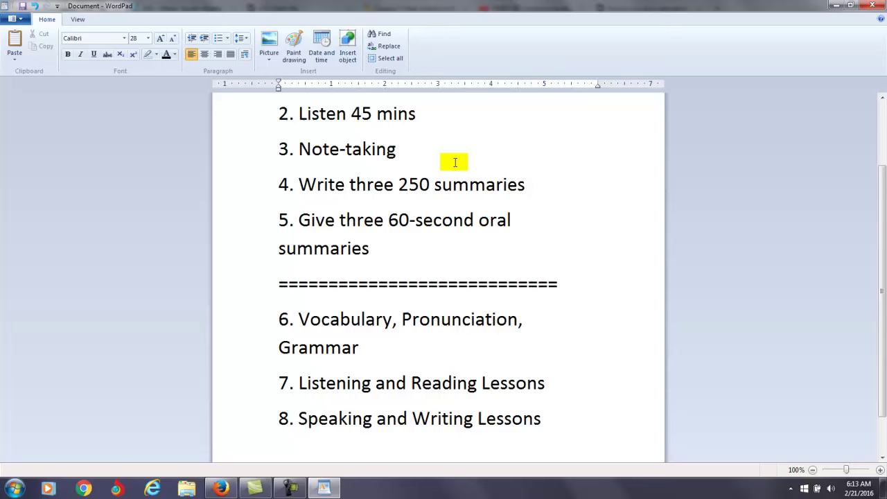
Append 'Lessons' to item 6 after Grammar, then return to the empty line below item 8
left_click(394, 350)
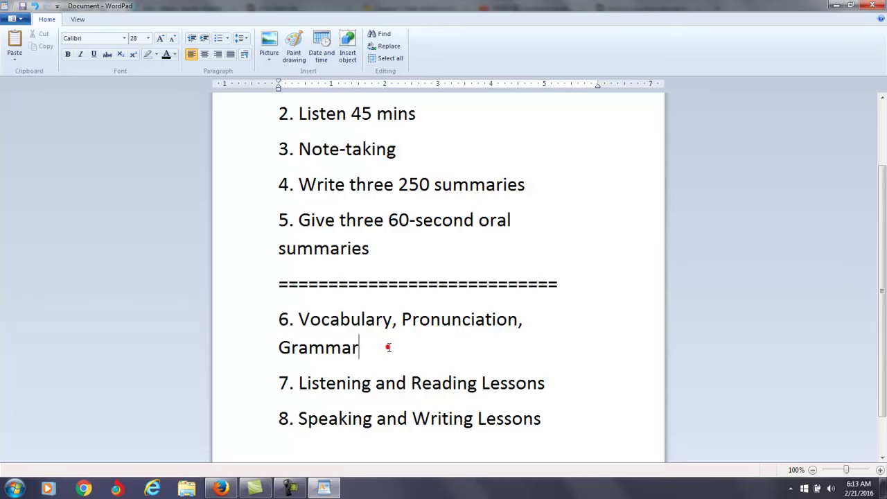
type("Lessons")
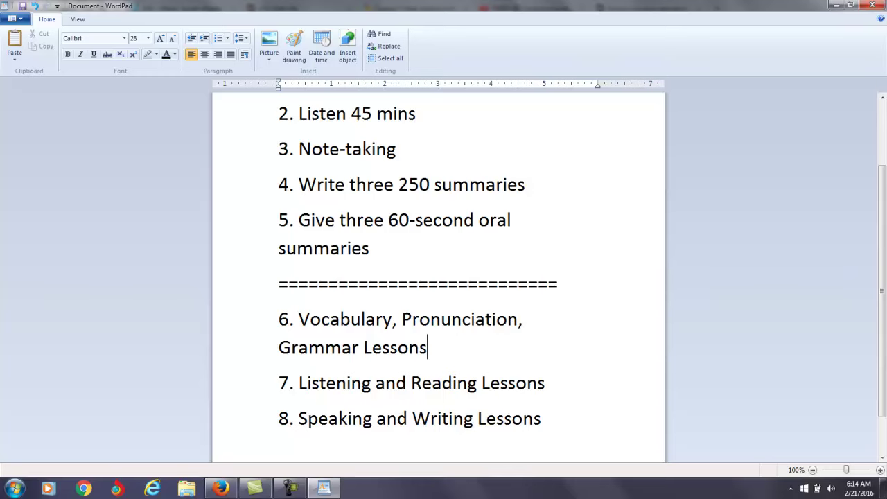
key("Right")
key("Right")
key("Right")
key("Right")
key("Down")
key("Down")
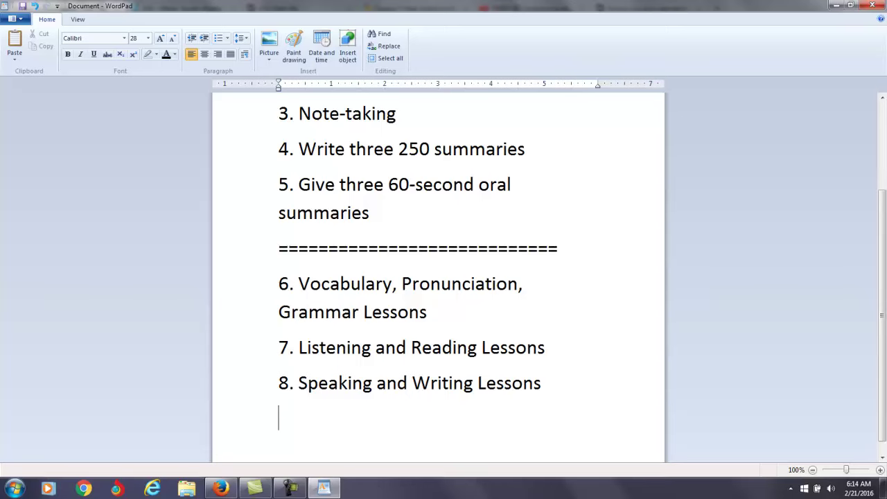
Type item '9. Complete a full-length TOEFL iBT practice test', correcting typos along the way
type("9.")
type("COmpletee")
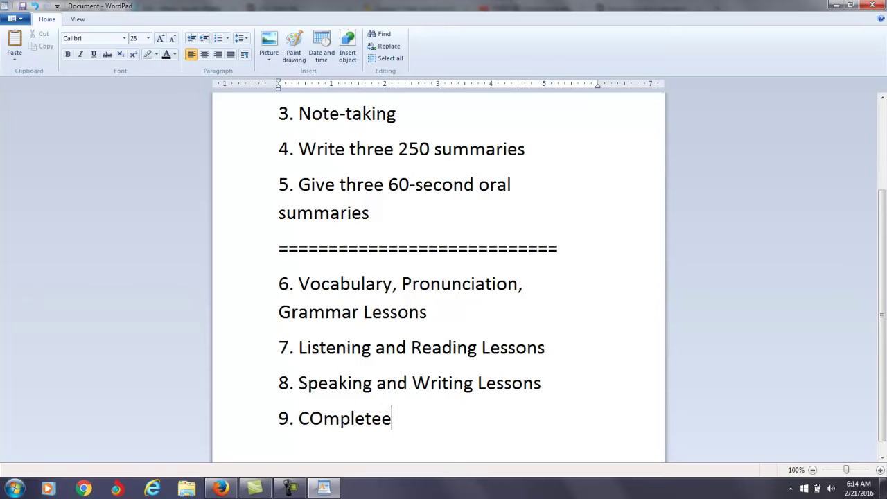
key("BackSpace")
key("BackSpace")
key("BackSpace")
key("BackSpace")
key("BackSpace")
key("BackSpace")
key("BackSpace")
key("BackSpace")
key("BackSpace")
type("C")
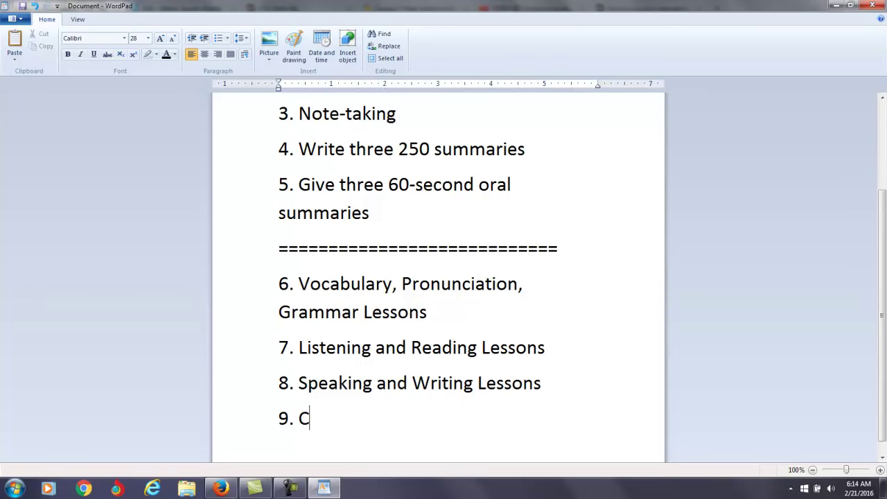
type("omplete a f")
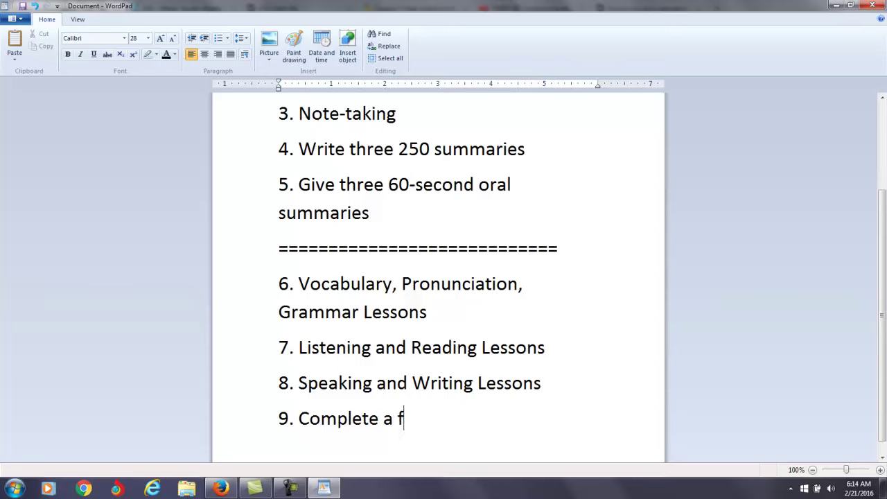
type("ull-length")
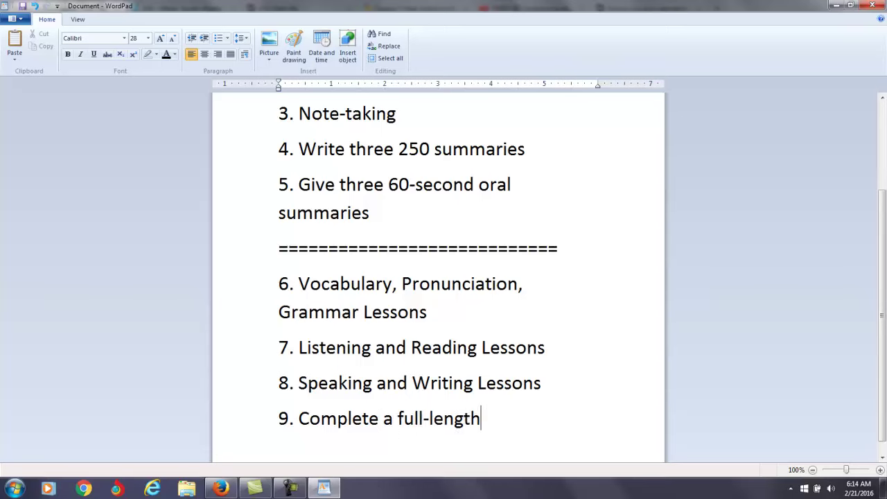
type(" TOEFL")
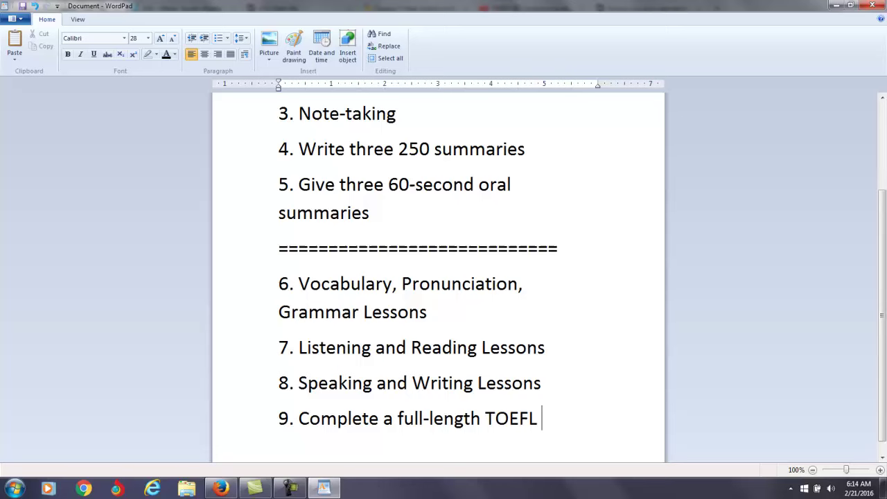
type("iBT practic e")
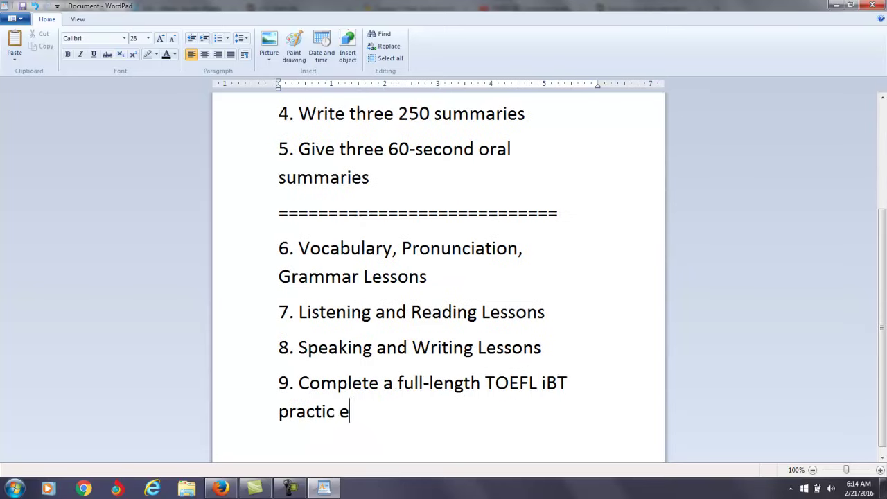
key("BackSpace")
key("BackSpace")
type("e")
key("BackSpace")
key("BackSpace")
type("e test")
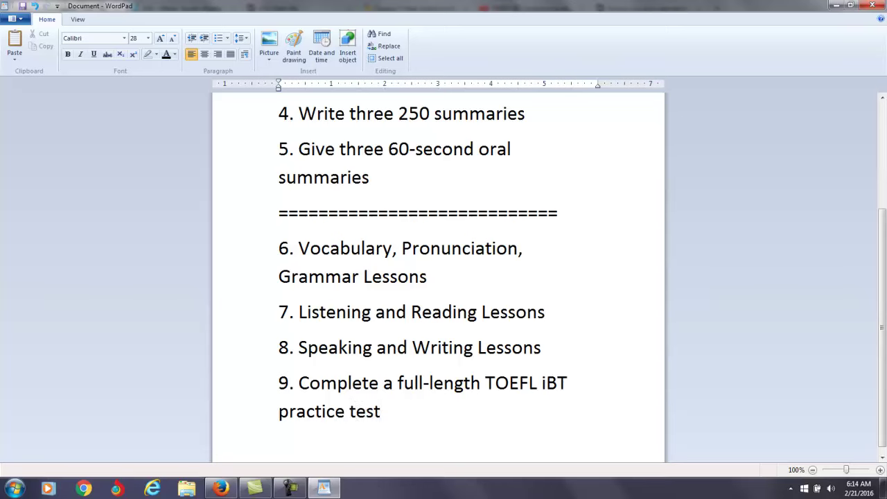